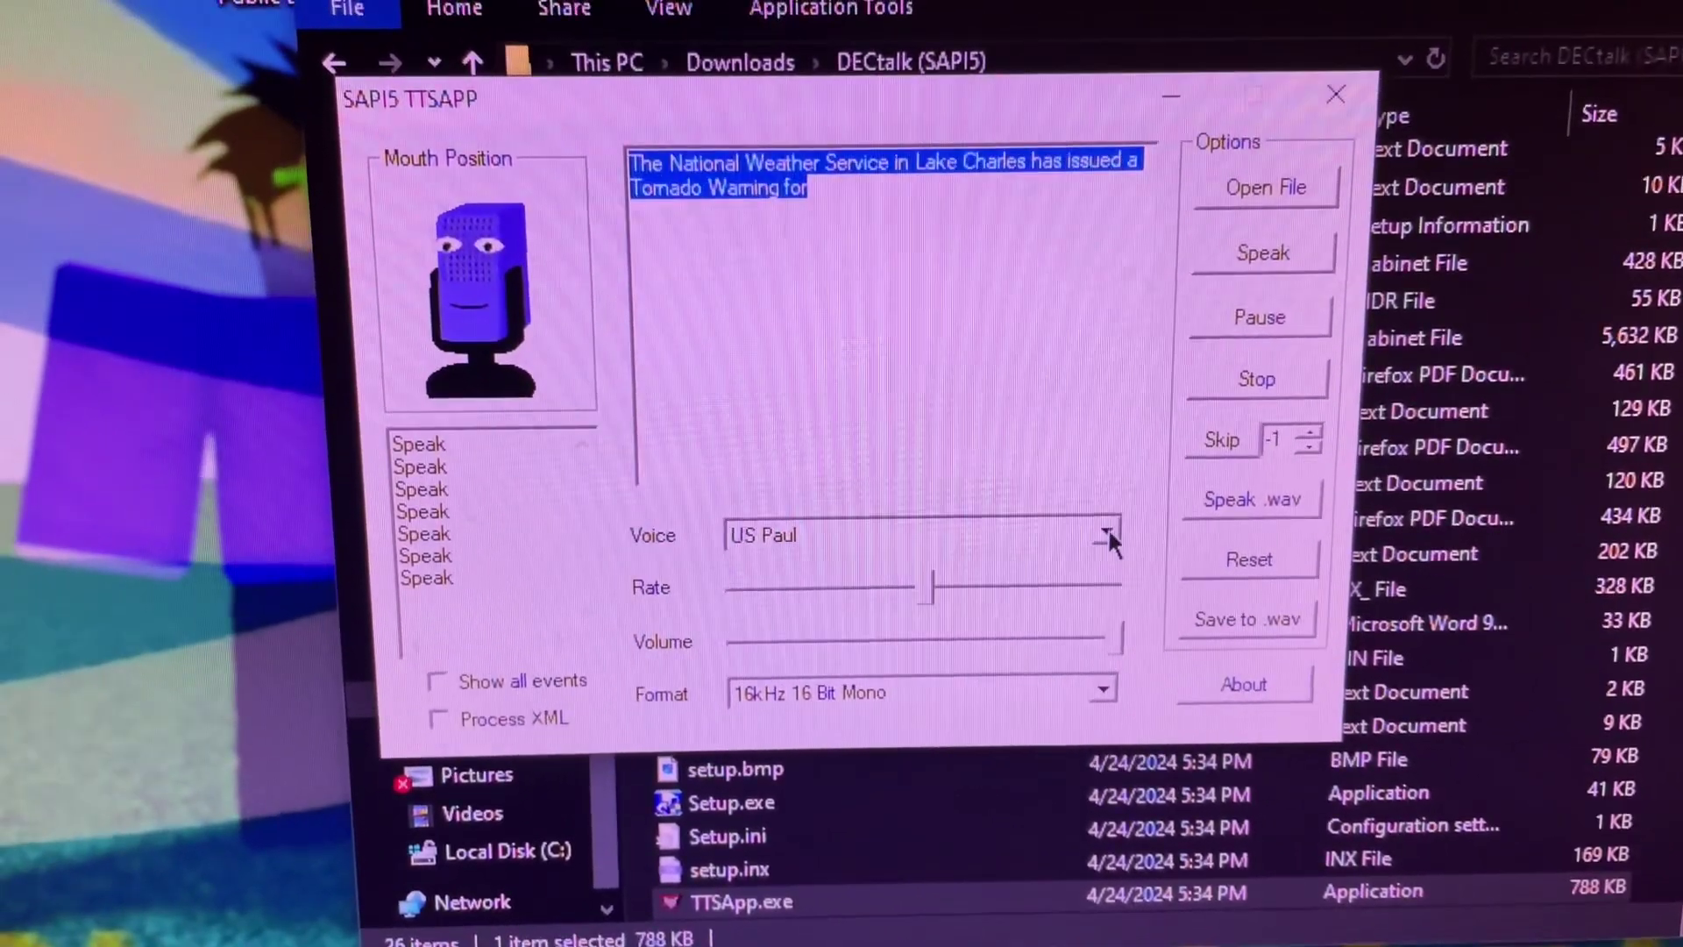
scroll(948, 632, "up", 1)
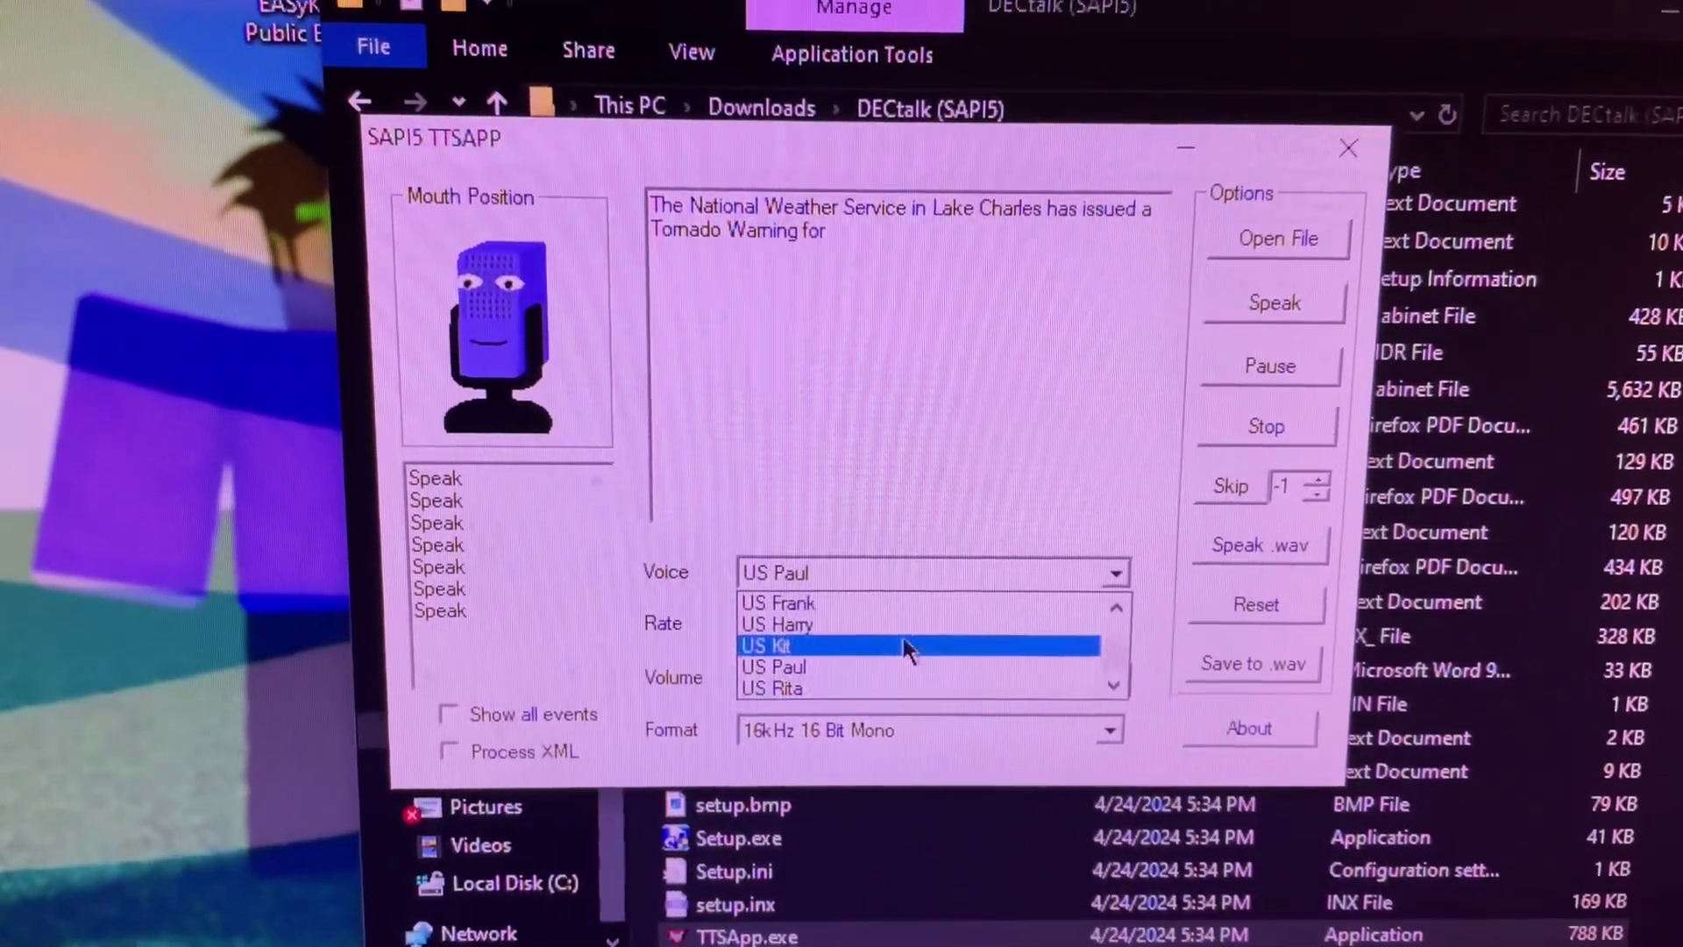
- Speak the tornado warning sentence in the US Harry voice
left_click(863, 638)
left_click(1260, 331)
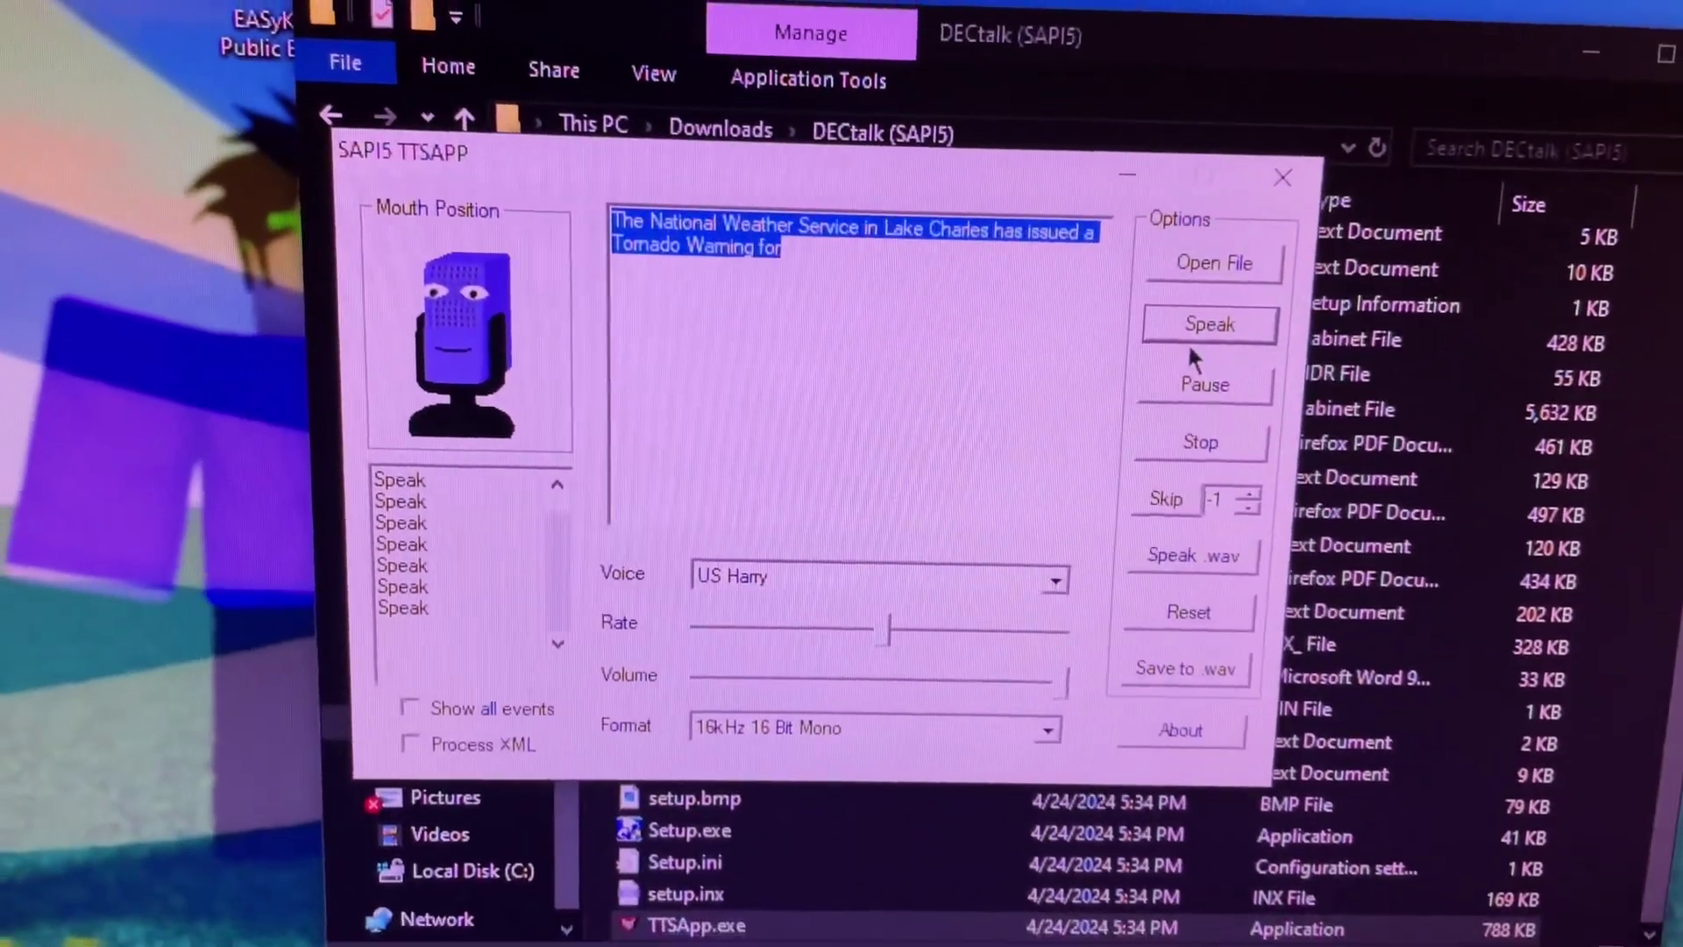
left_click(1062, 584)
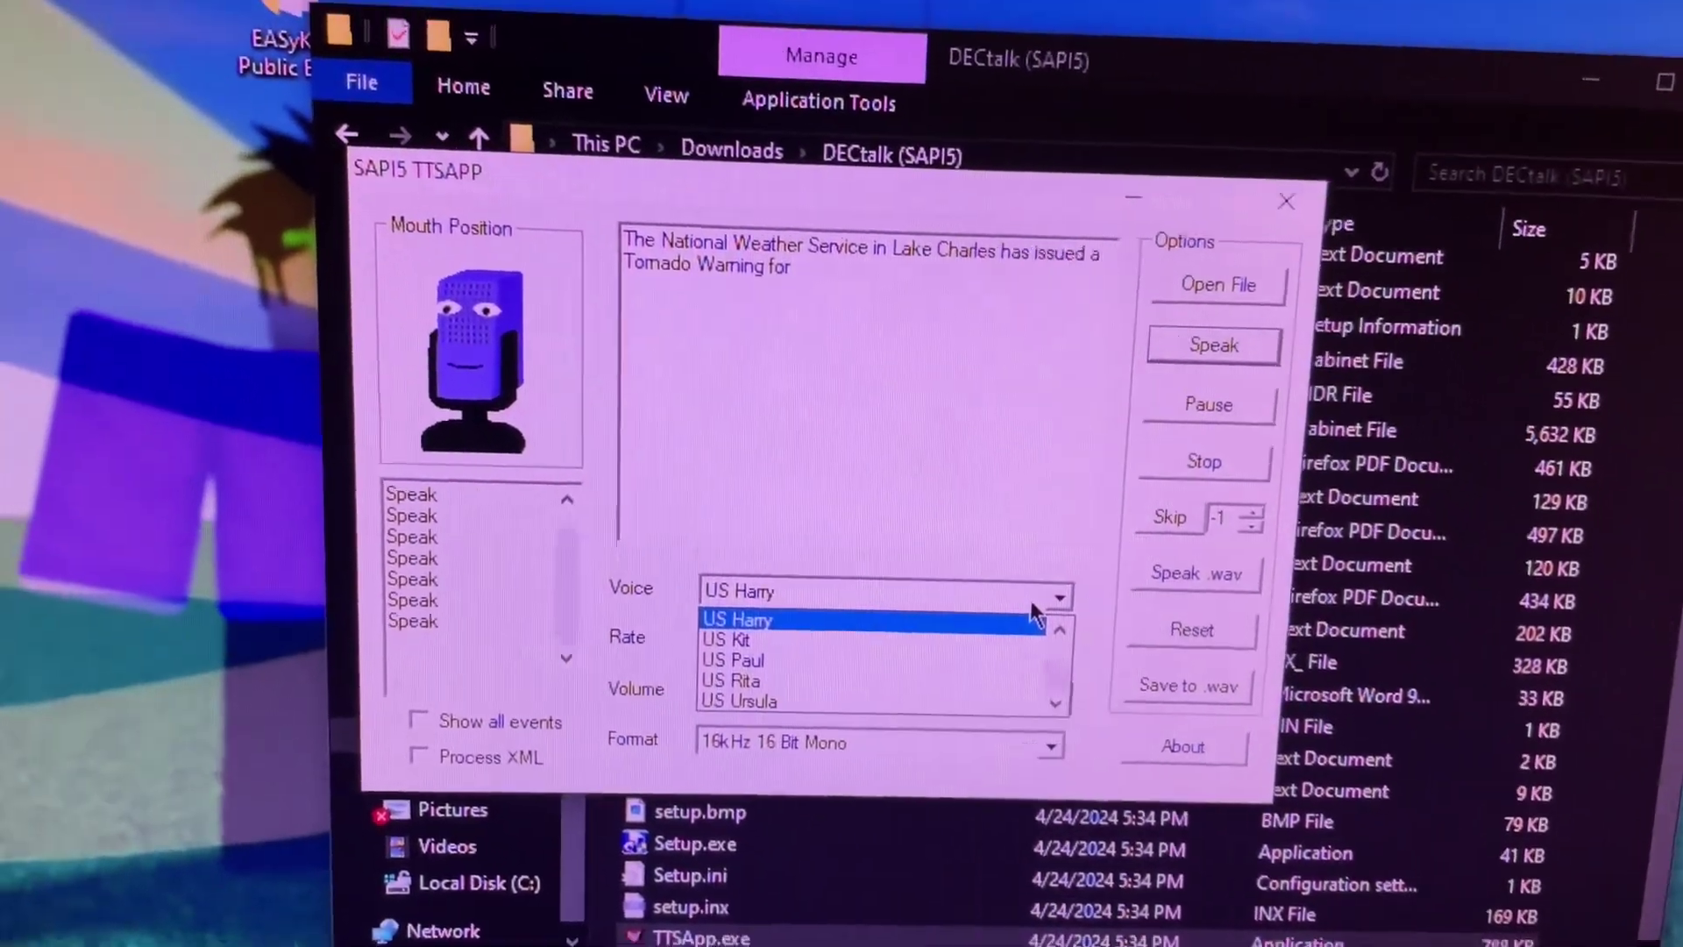
scroll(1045, 625, "up", 3)
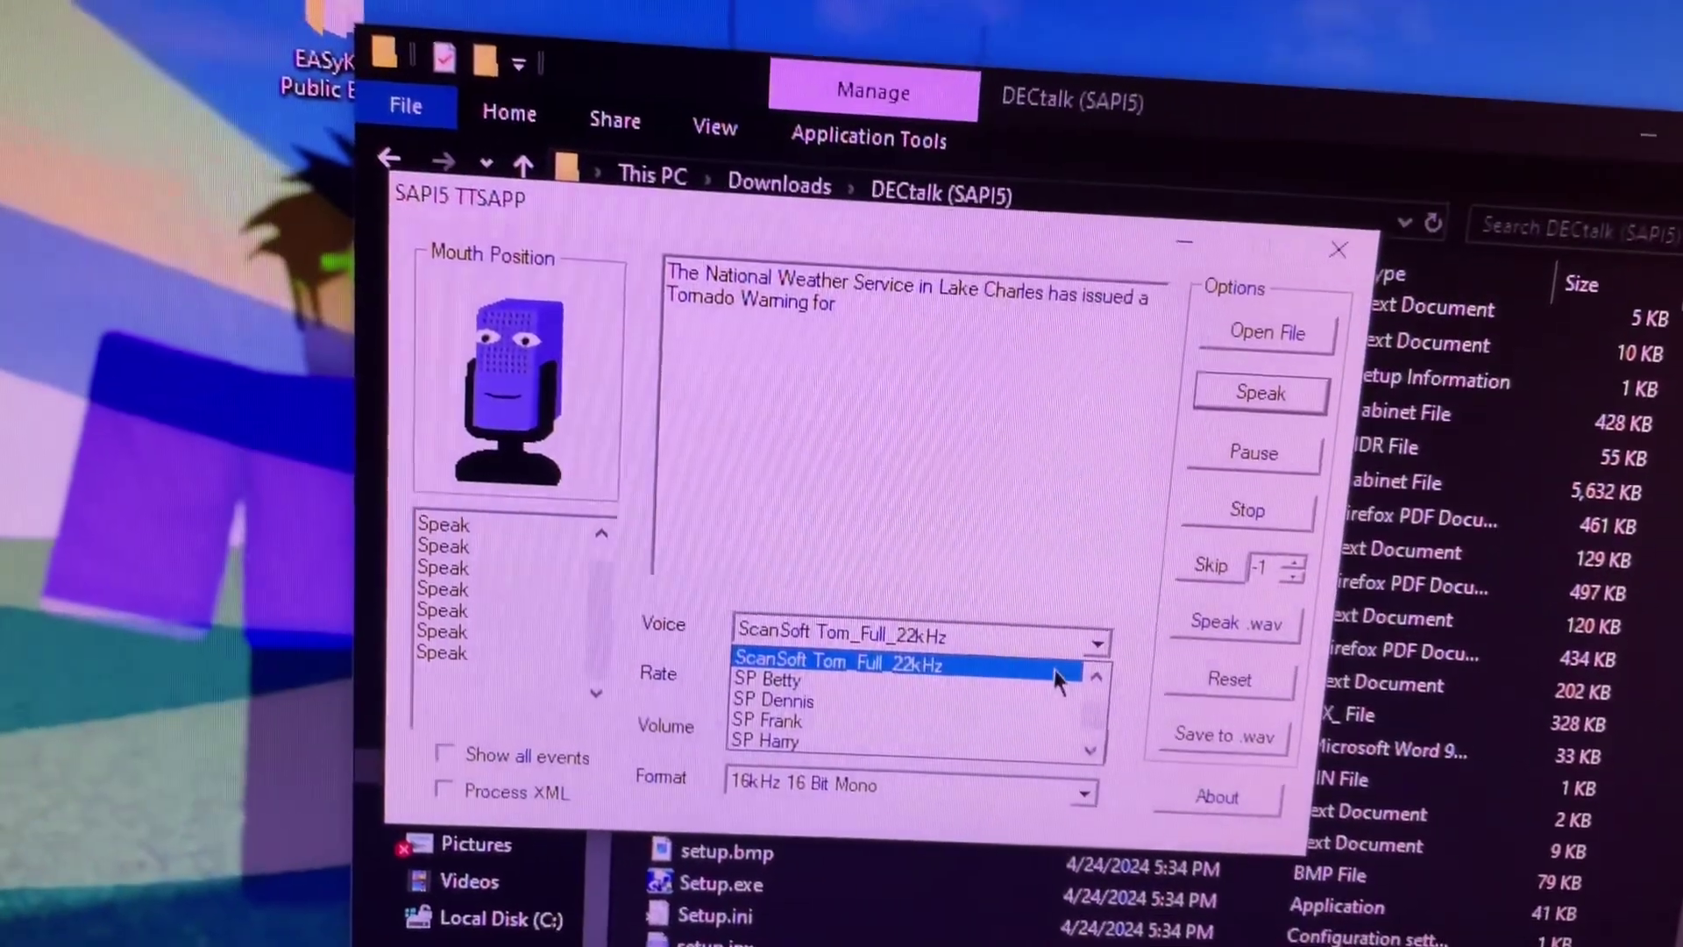
- Speak the tornado warning sentence in the ScanSoft Tom_Full_22kHz voice
left_click(1086, 687)
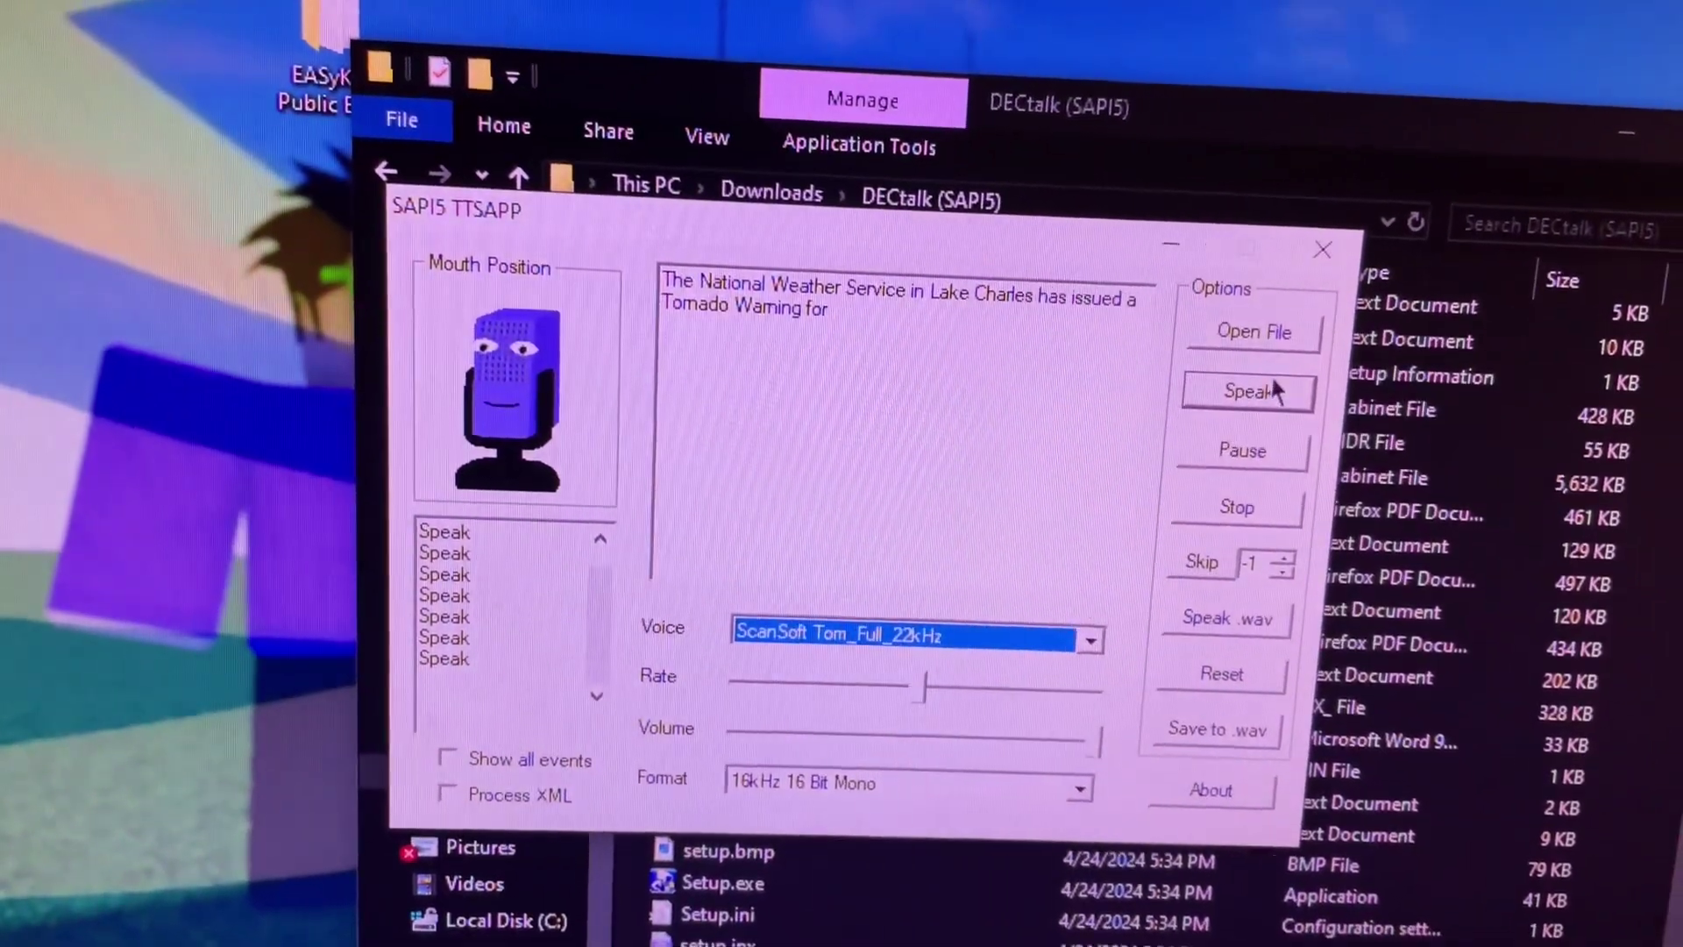
left_click(1296, 423)
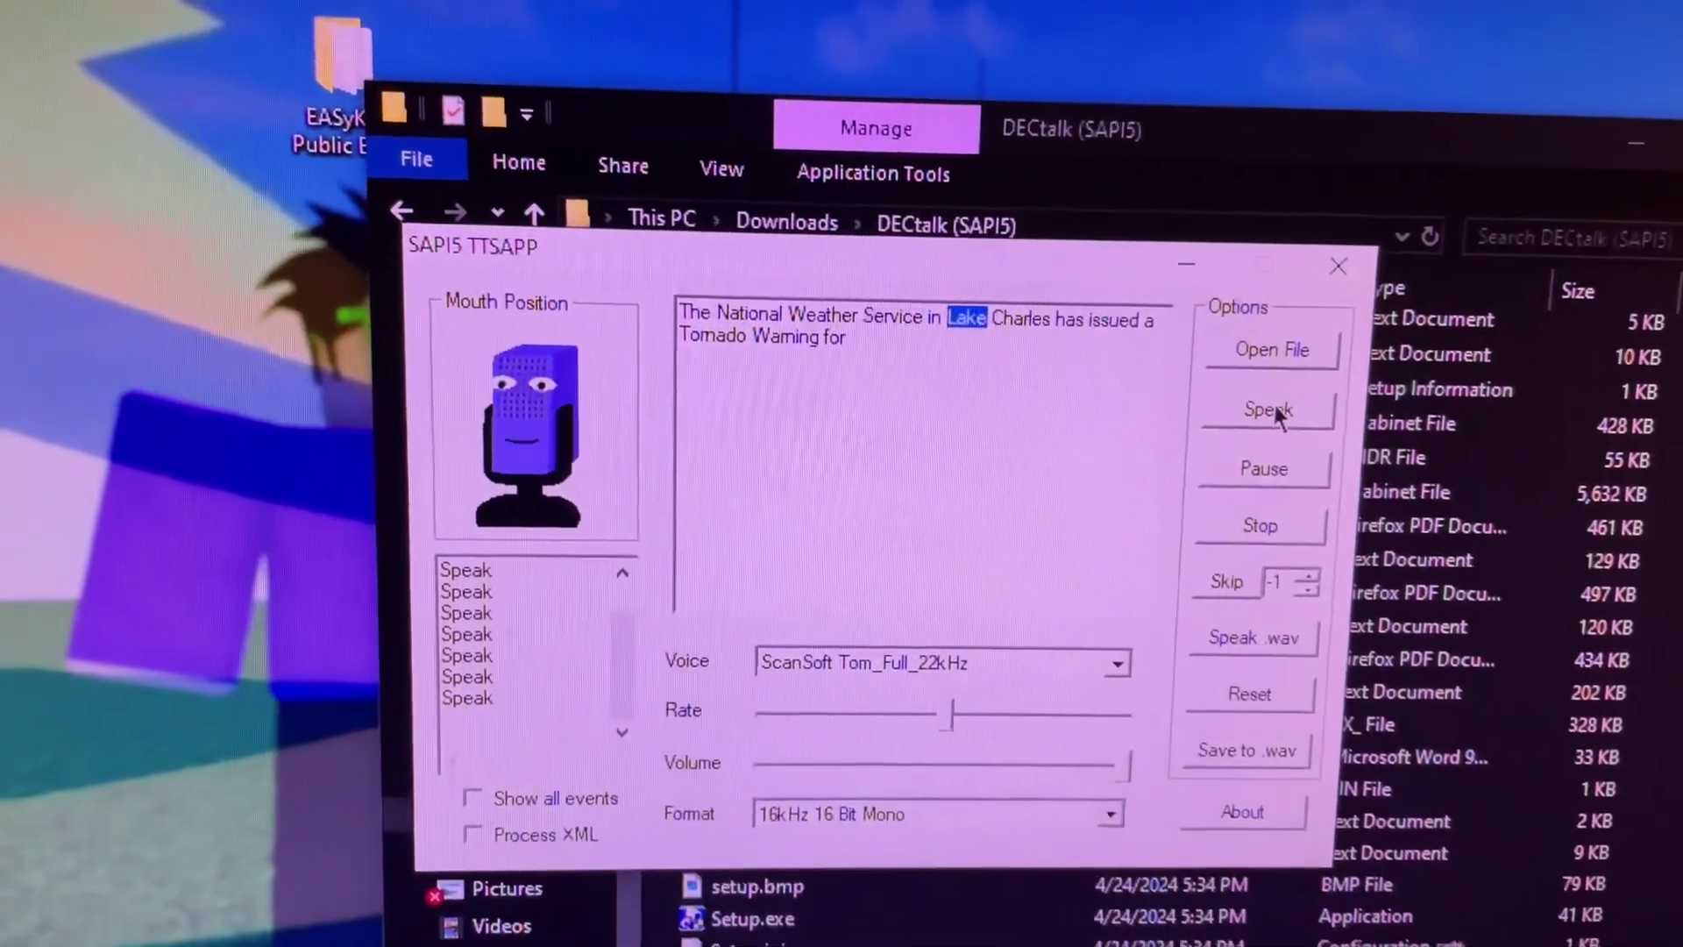